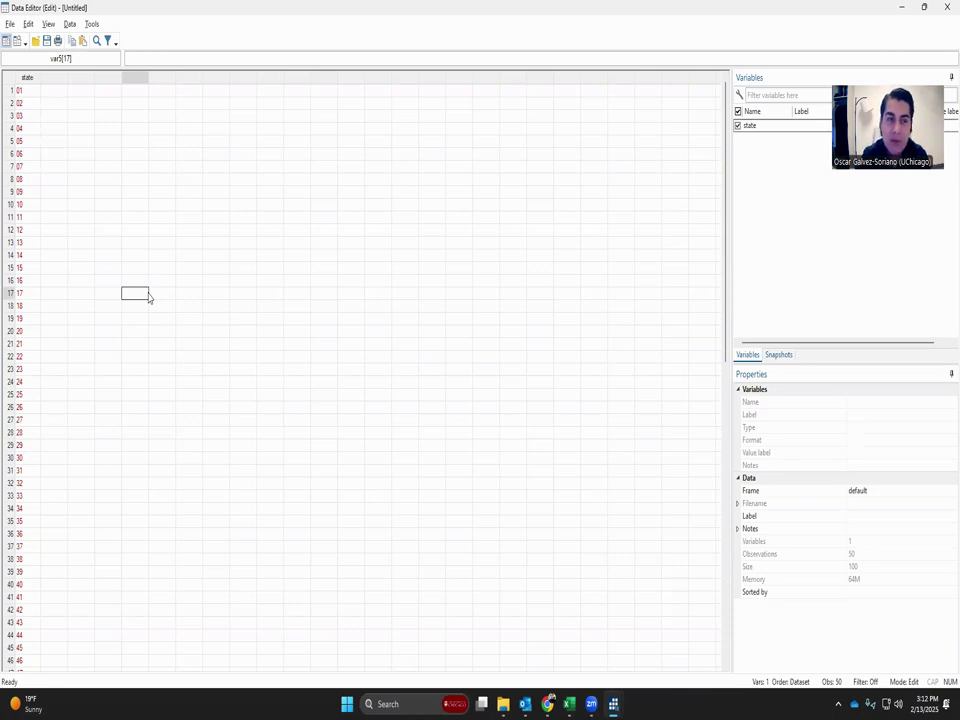
Switch to Chrome to consult the FCC list of state-level FIPS codes, and return to the Stata Data Editor
key("alt+Tab")
key("alt+Tab")
key("alt+Tab")
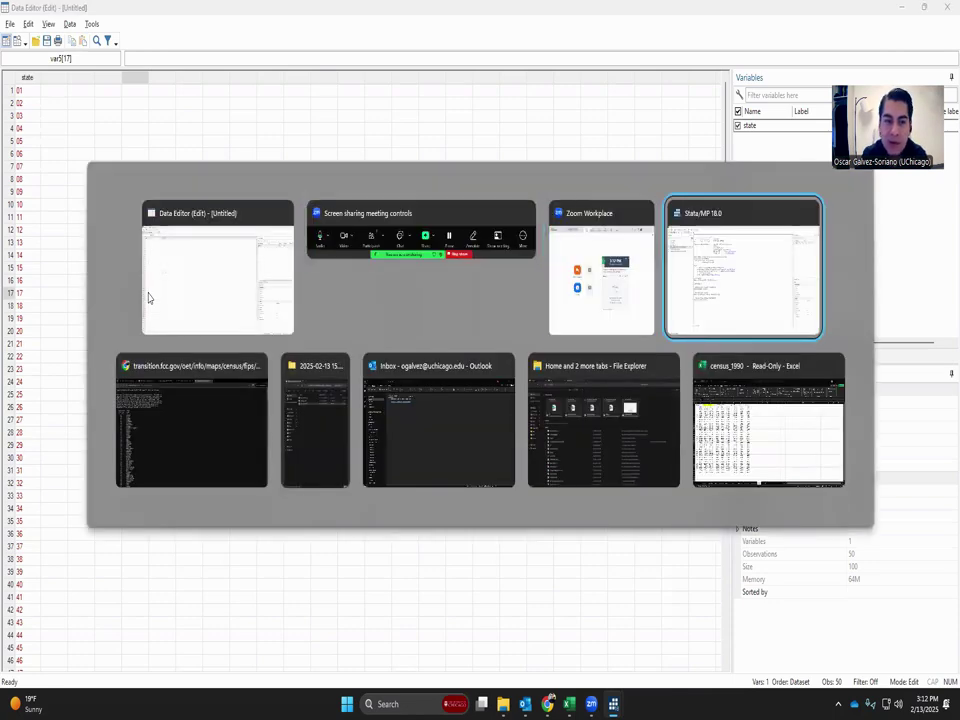
key("alt+Tab")
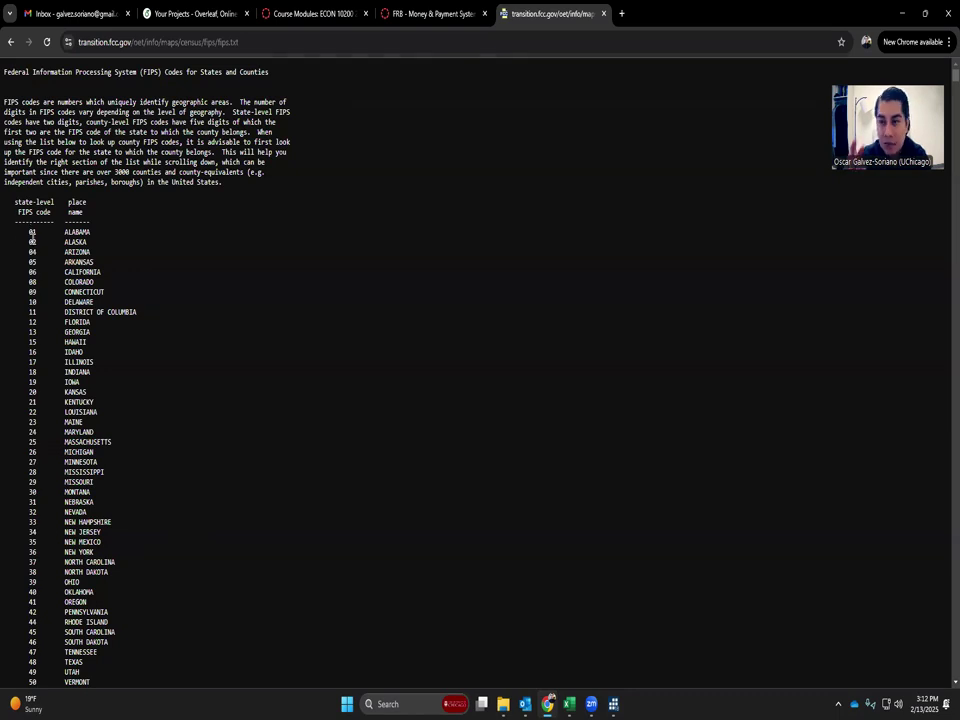
key("alt+Tab")
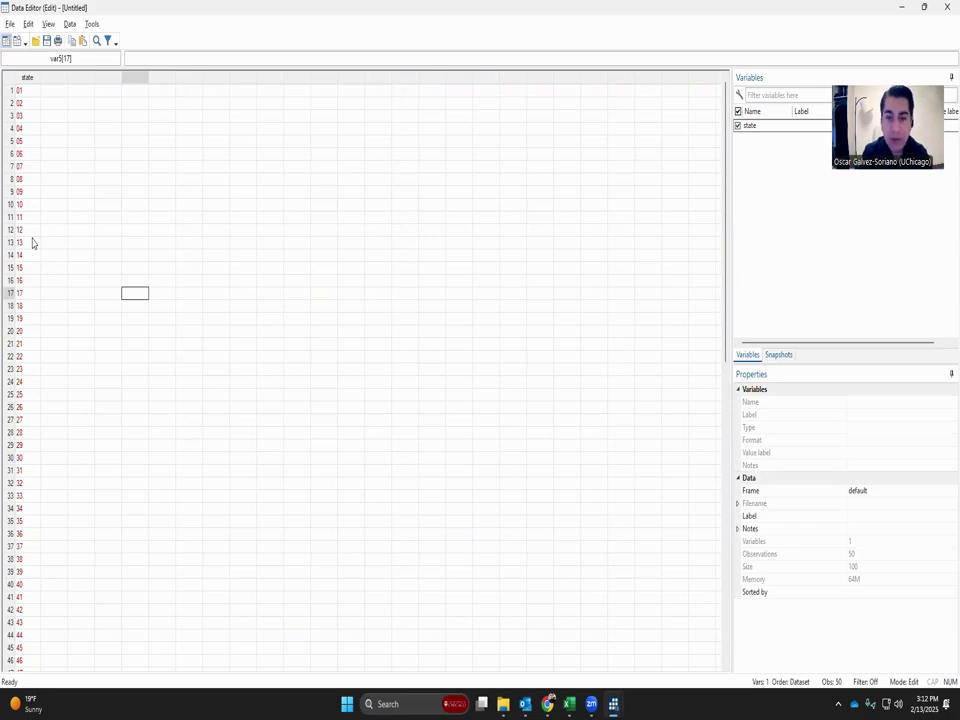
Switch to the main Stata window and recall the earlier command destring state, replace
key("alt+Tab")
key("alt+Tab")
key("alt+Tab")
key("alt+Tab")
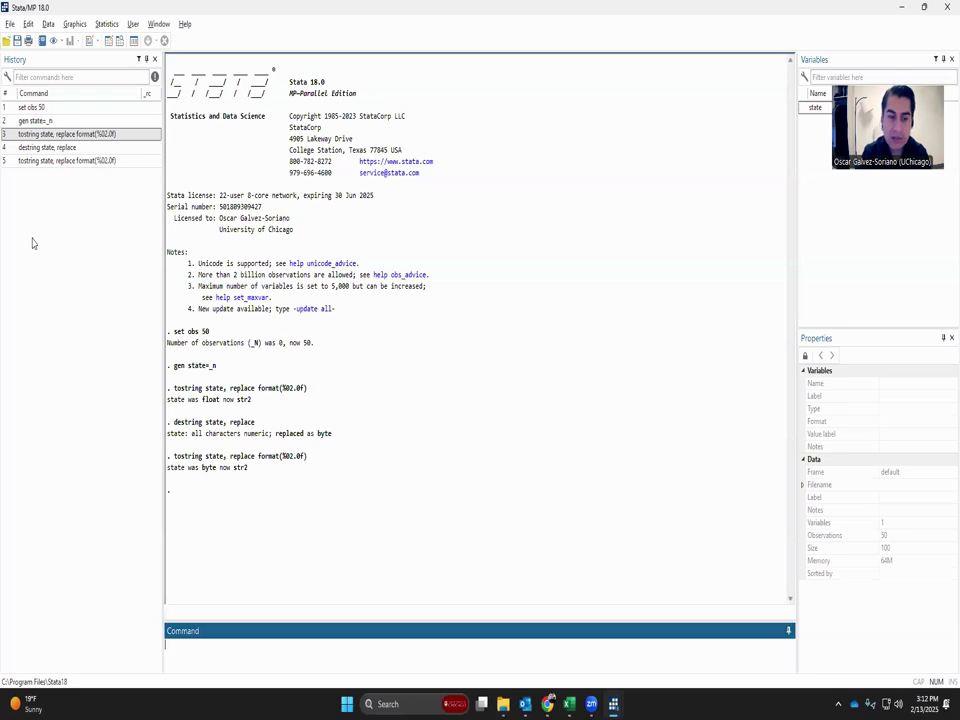
left_click(31, 151)
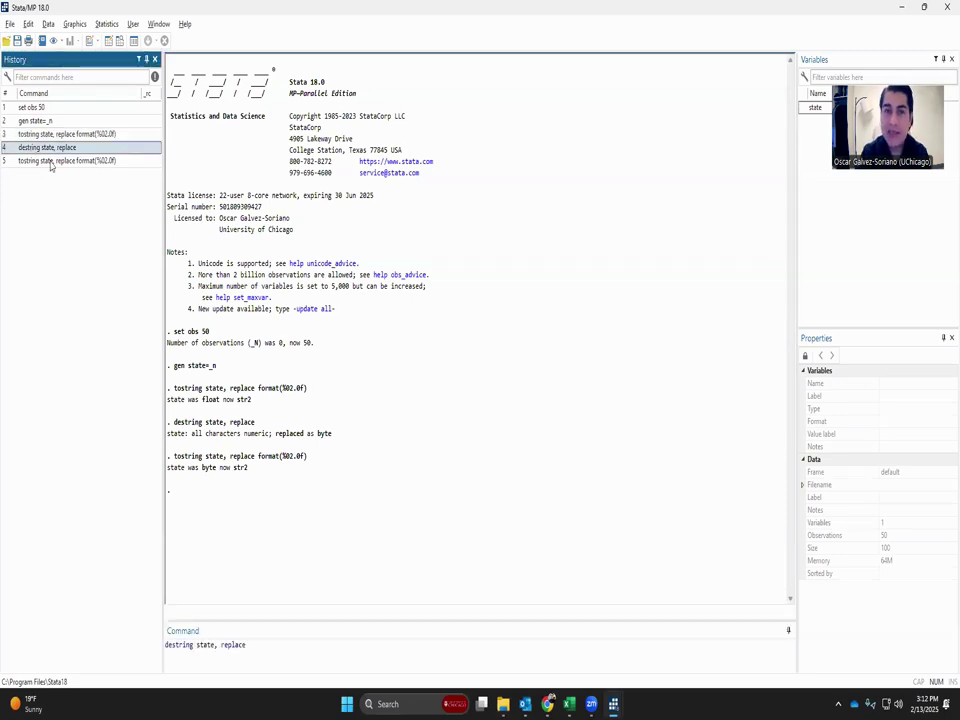
left_click(196, 648)
double_click(199, 645)
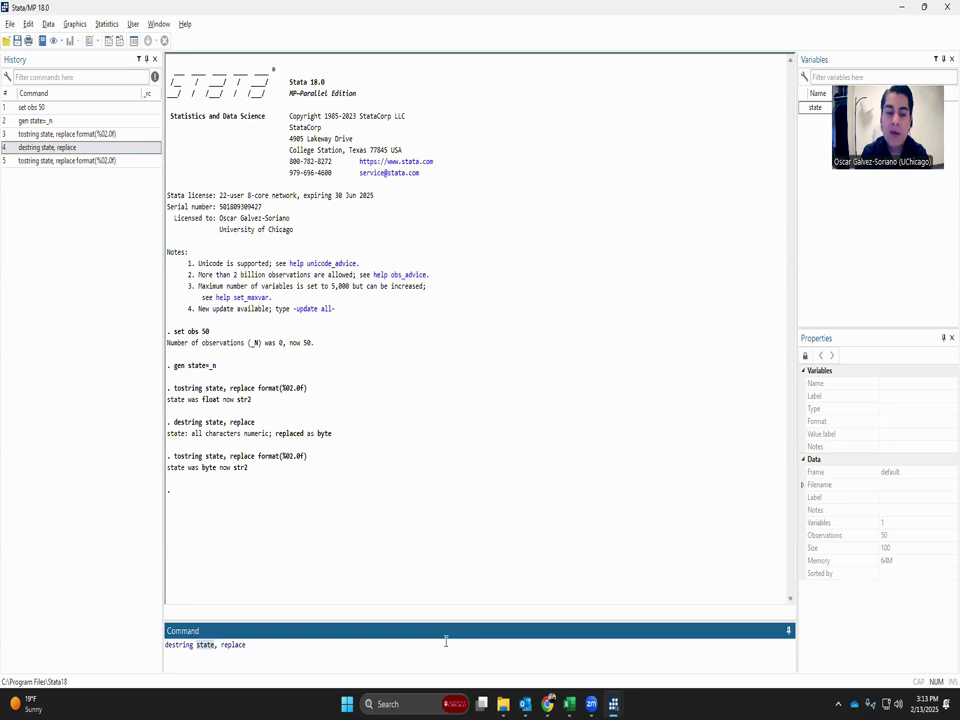
key("Right")
key("Right")
key("Right")
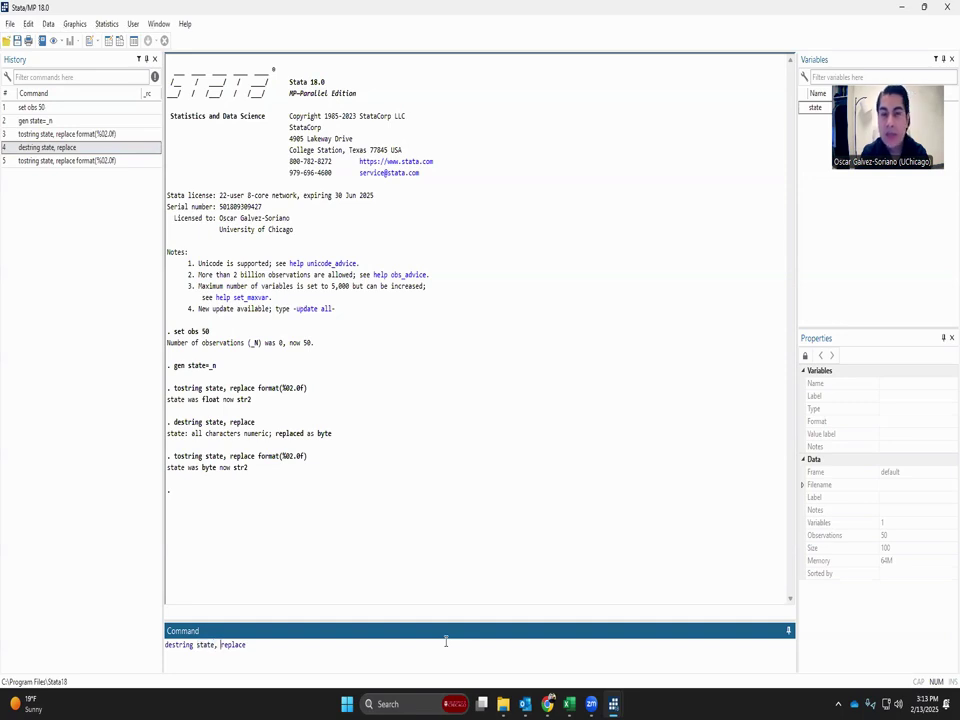
key("shift+End")
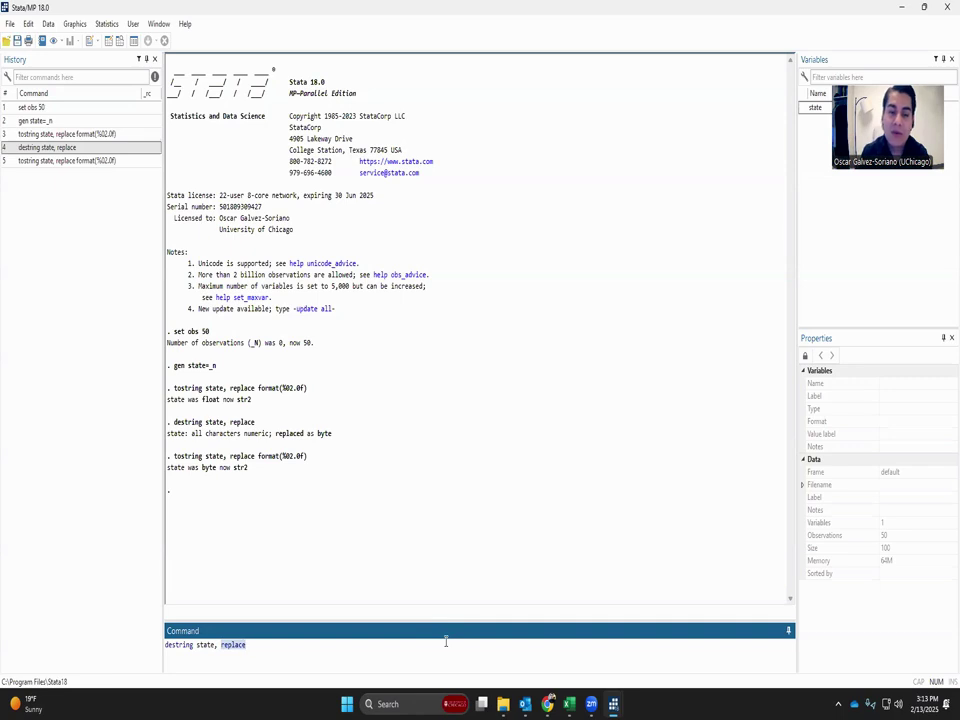
type("gen")
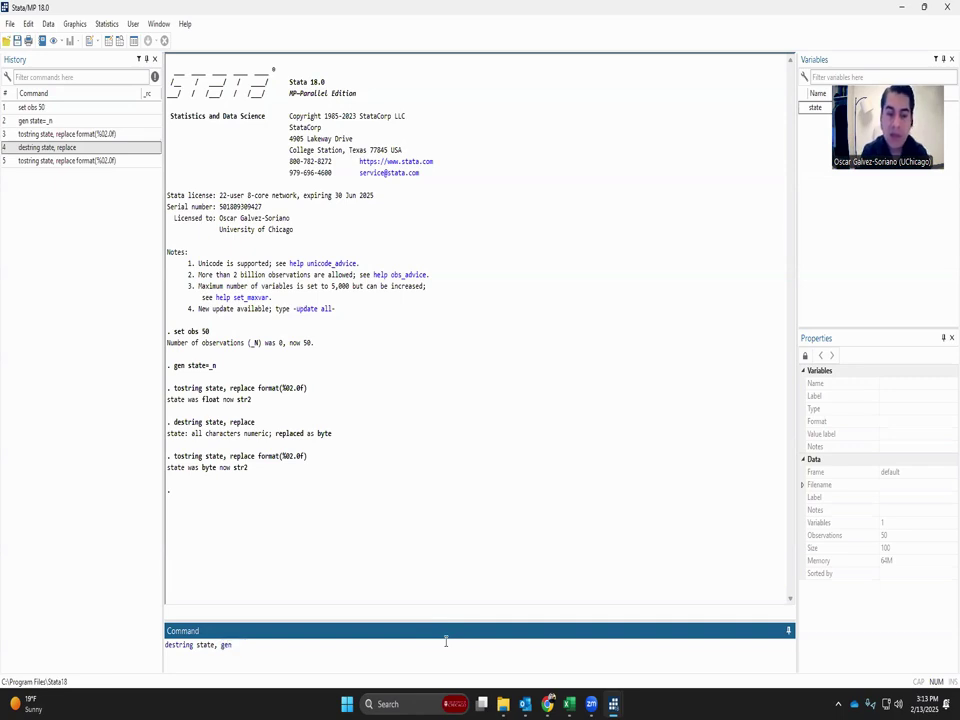
type("(")
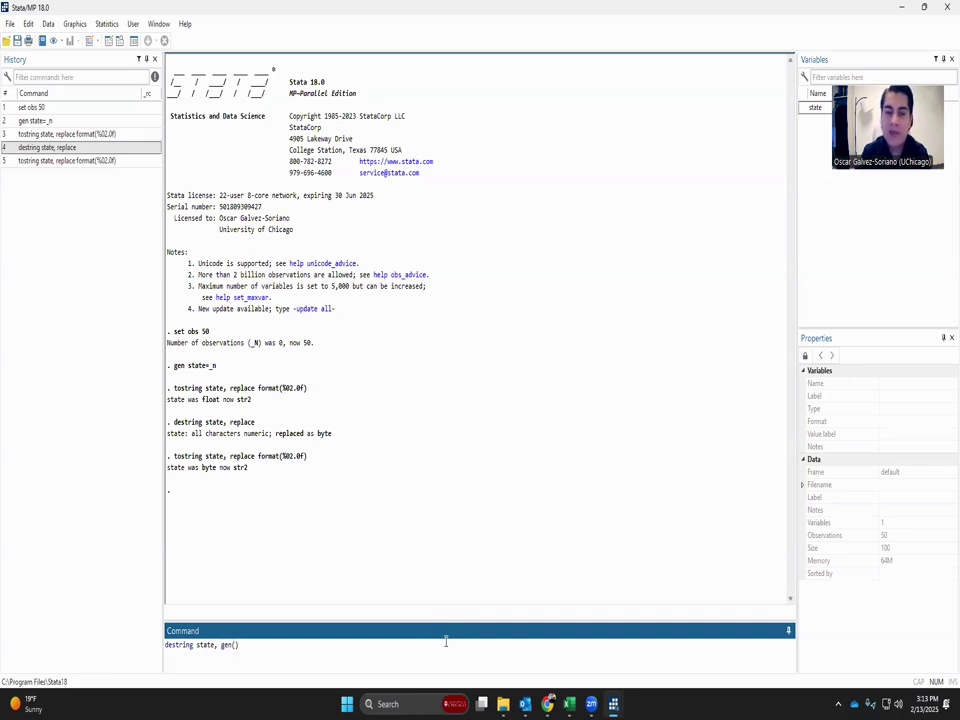
key("BackSpace")
key("BackSpace")
key("BackSpace")
key("BackSpace")
type("re")
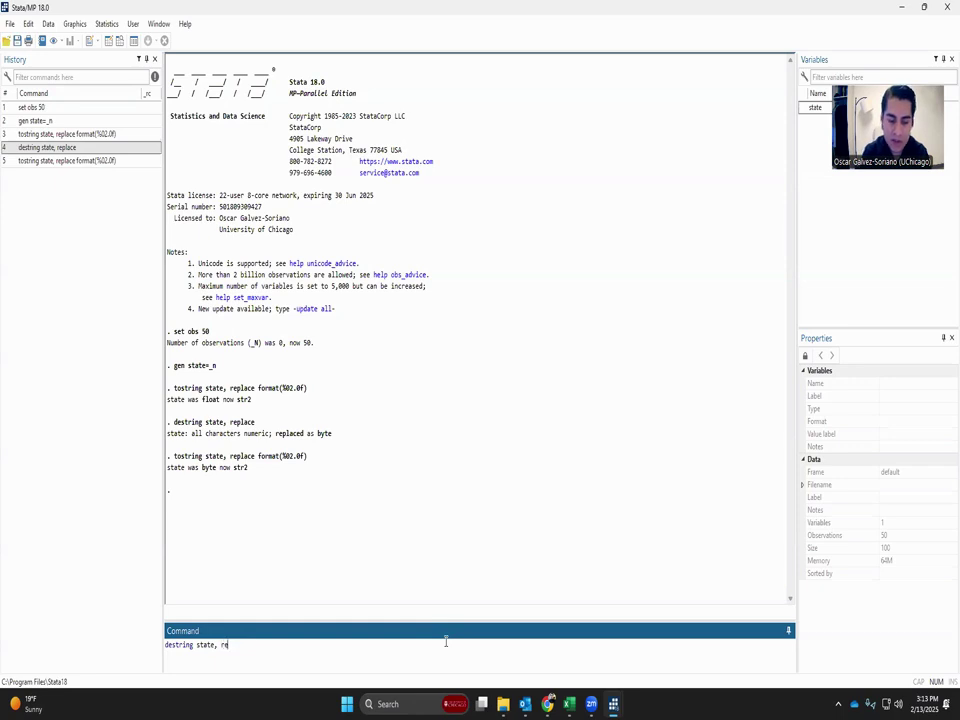
type("place")
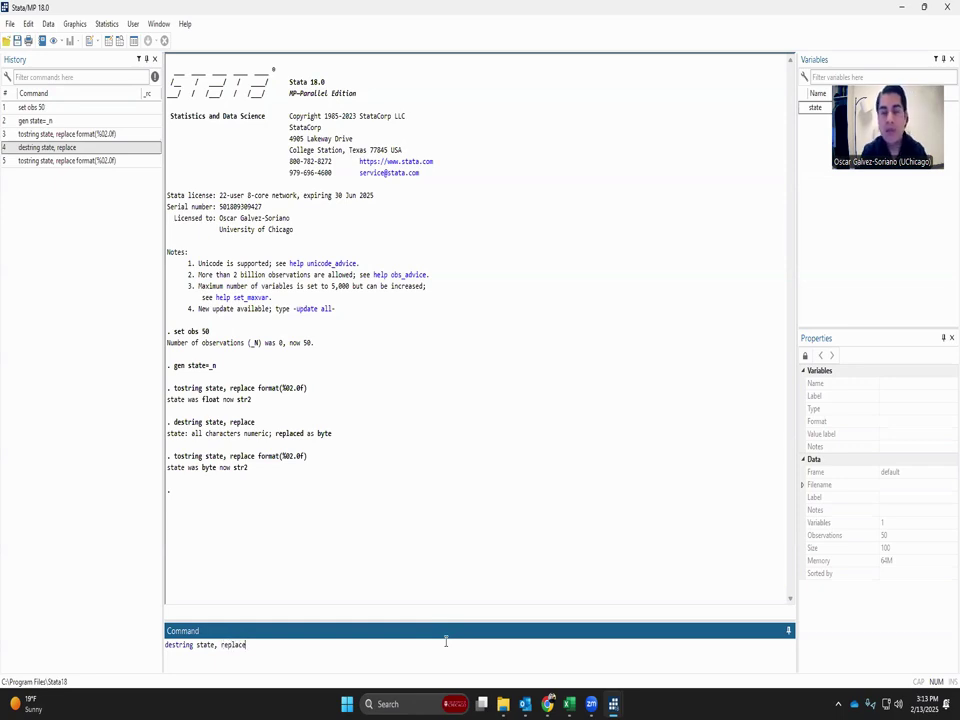
Run destring state, replace to convert the variable to numeric, and view the data in the Data Editor
key("Return")
key("ctrl+8")
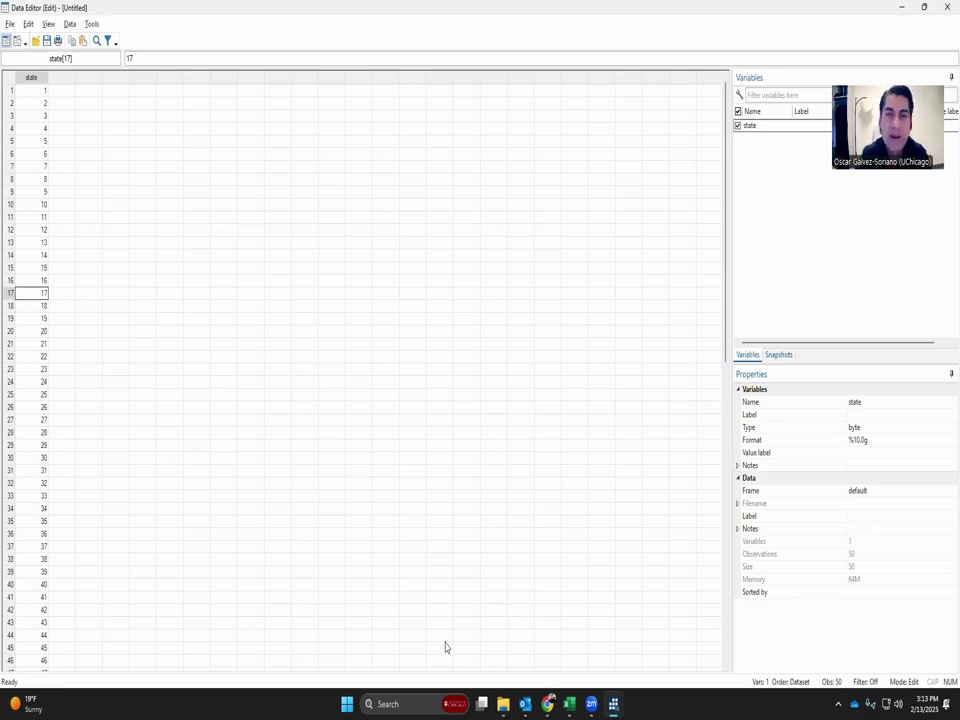
Return to the main Stata window and recall the command tostring state, replace format(%02.0f) for inspection
key("alt+Tab")
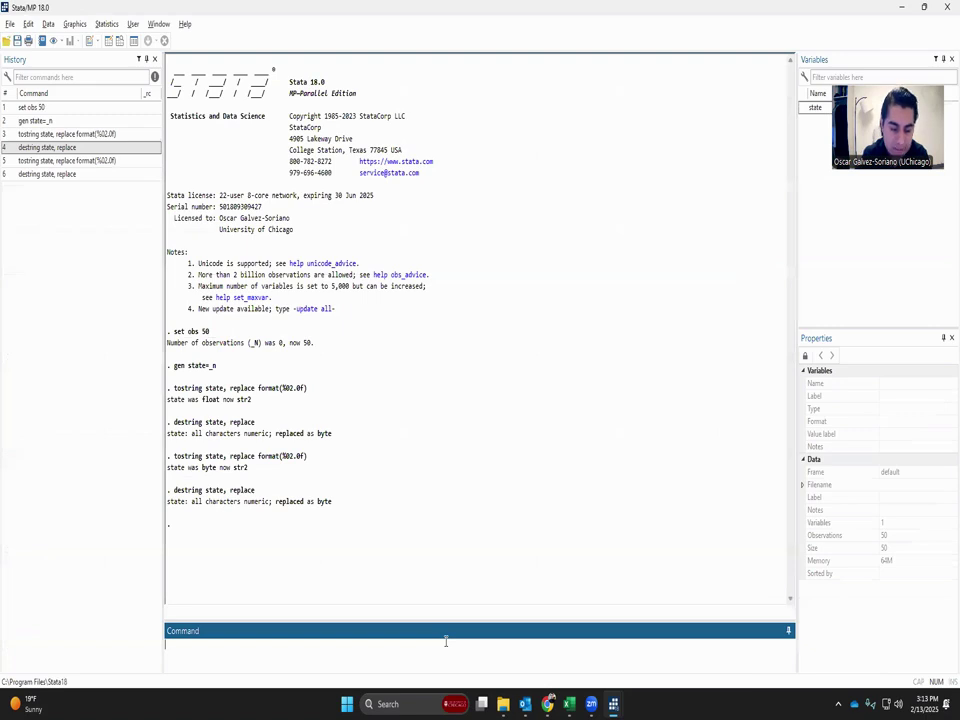
left_click(62, 161)
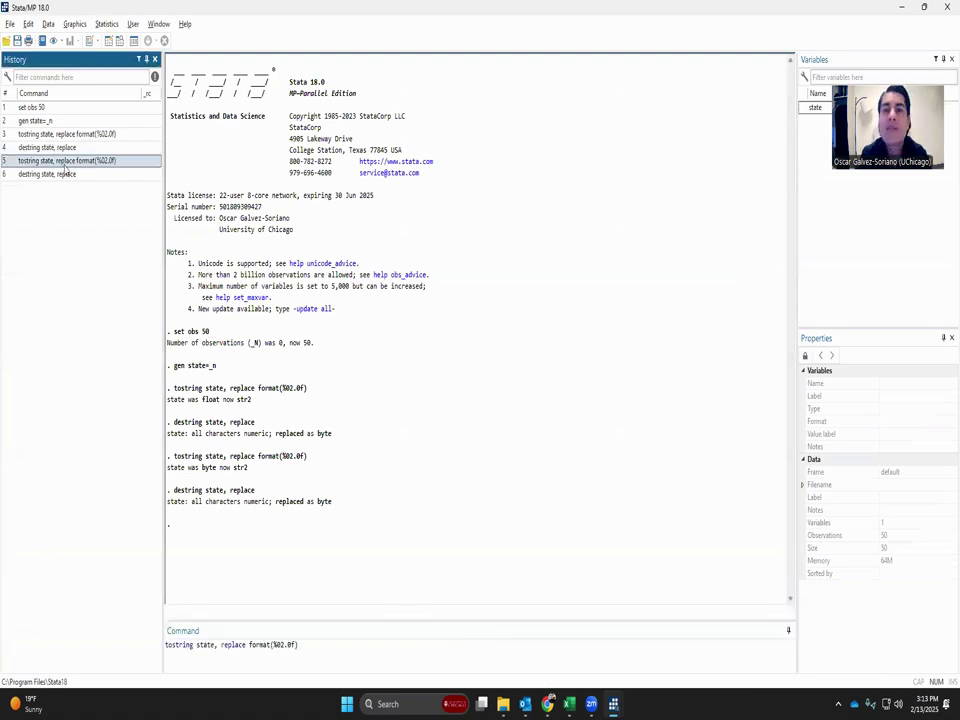
left_click(200, 645)
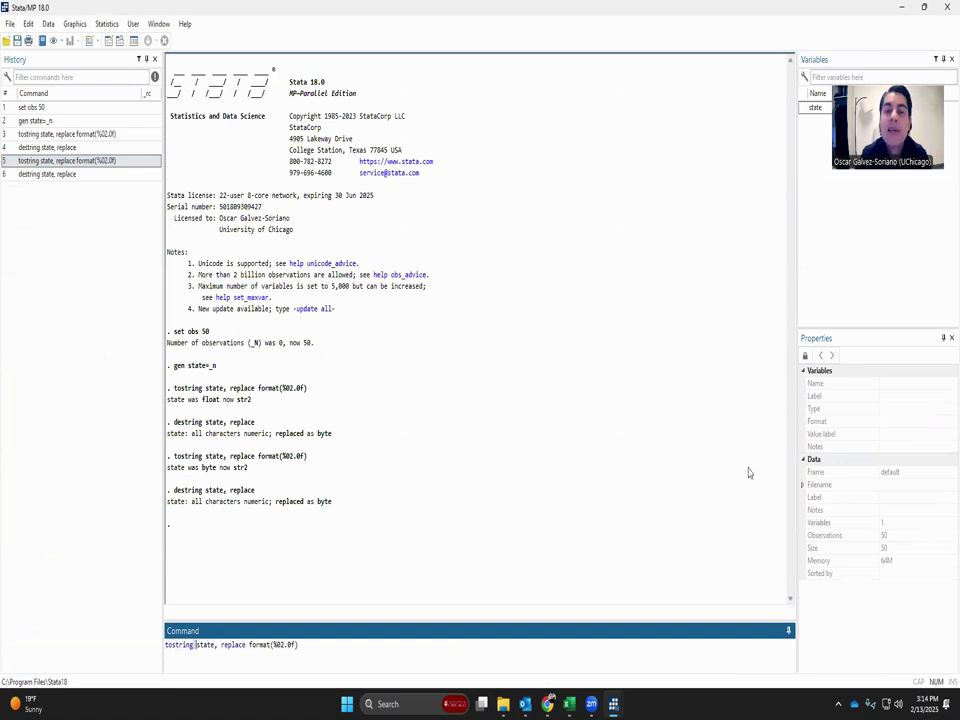
Highlight the variable name state and the replace option in the recalled tostring command to examine them
key("shift+Right")
key("shift+Right")
key("shift+Right")
key("shift+Right")
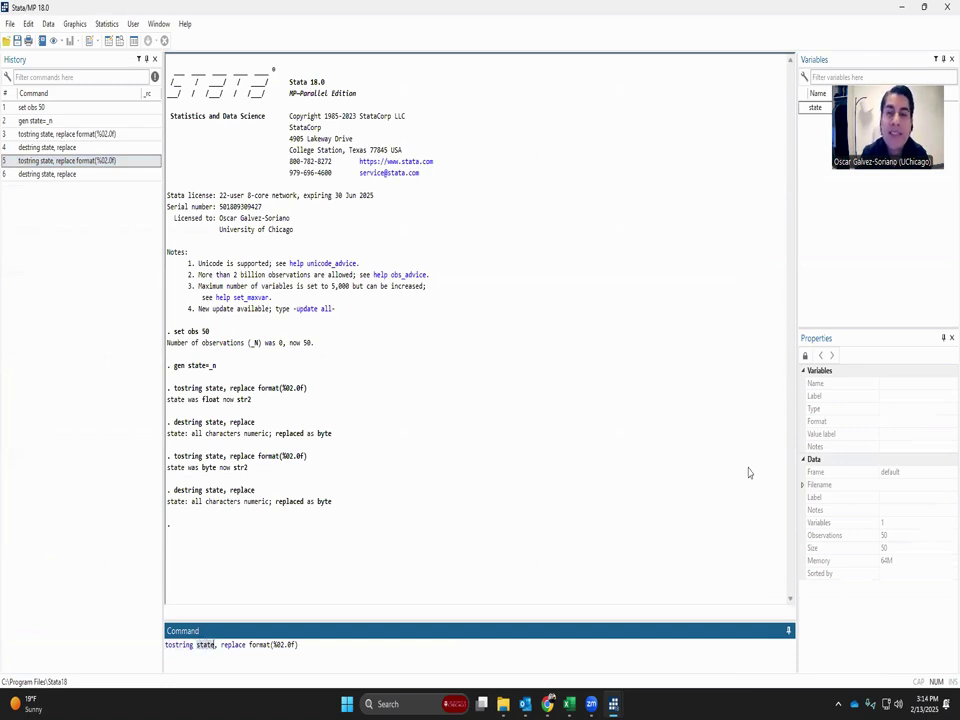
key("Right")
key("Right")
key("Right")
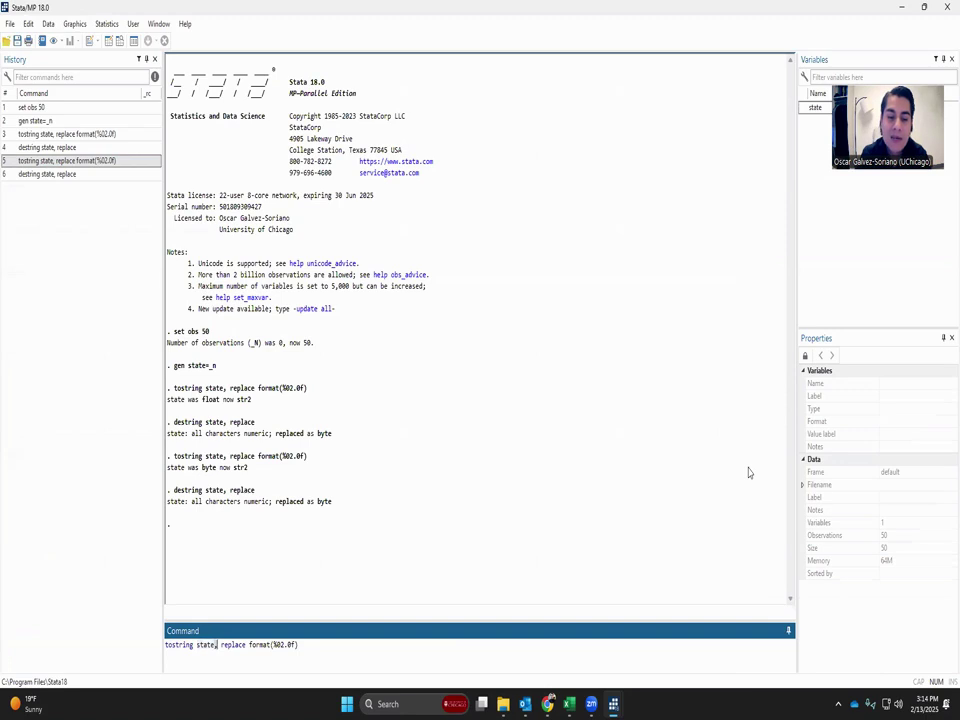
key("shift+Right")
key("shift+Right")
key("shift+Right")
key("shift+Right")
key("shift+Right")
key("shift+Right")
key("shift+Right")
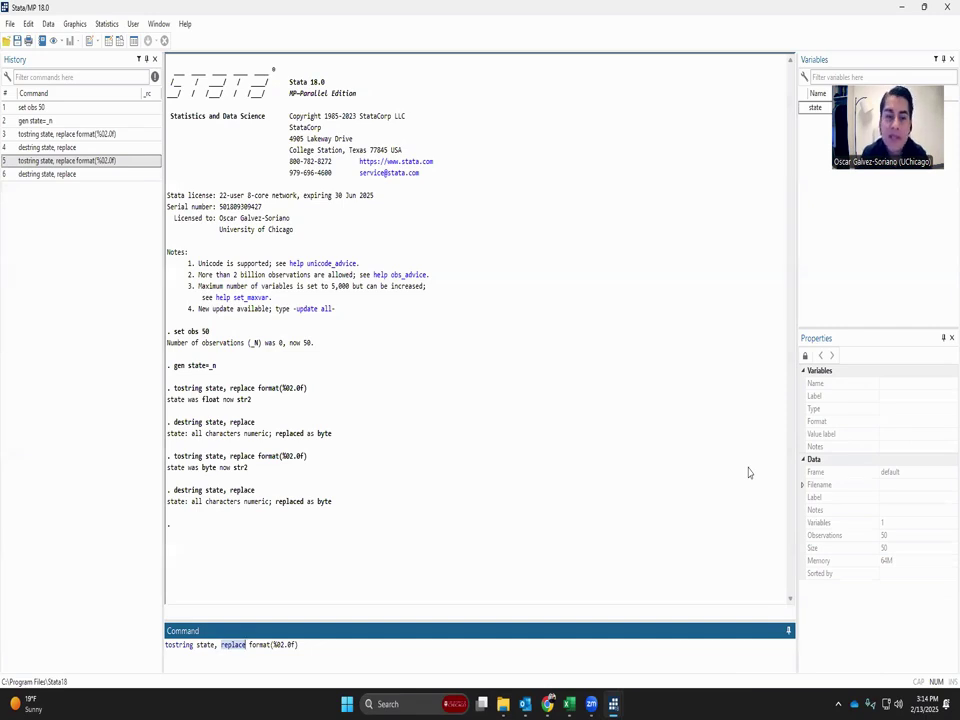
Examine the format(%02.0f) option of the tostring command, including its percent sign and leading-zero specifier
key("Right")
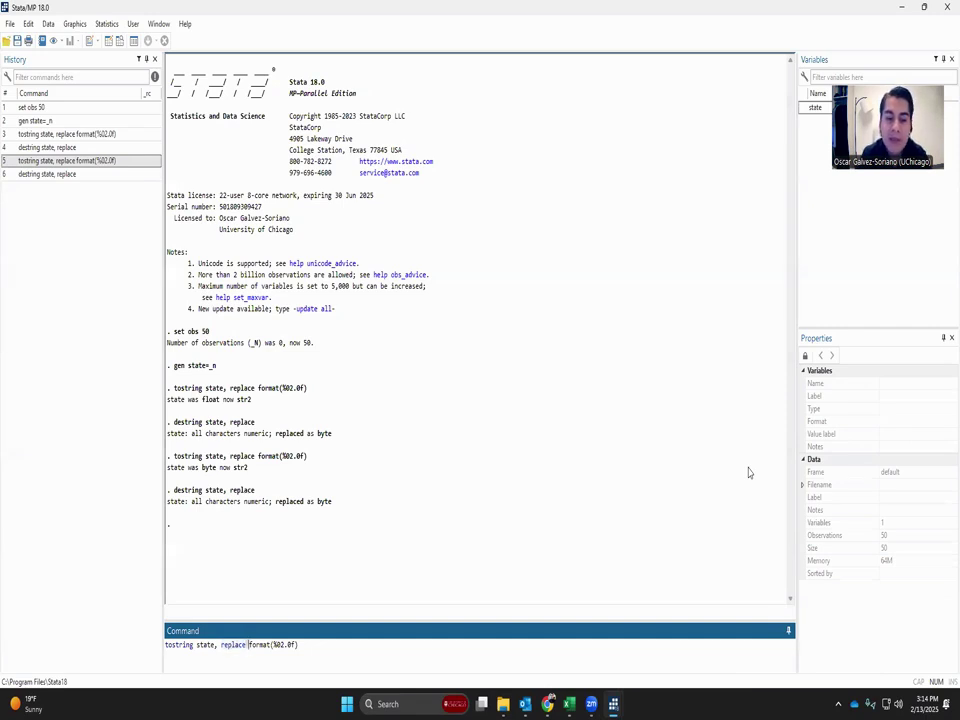
key("shift+Right")
key("shift+Right")
key("shift+Right")
key("shift+Right")
key("shift+Right")
key("shift+Right")
key("Right")
key("Right")
key("shift+Right")
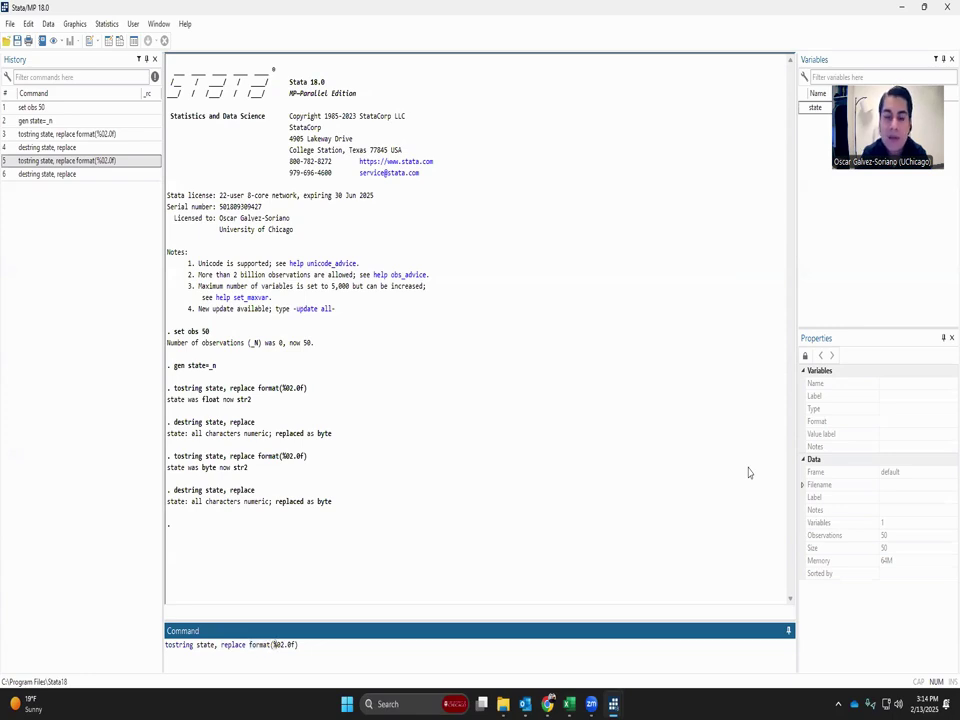
key("shift+Right")
key("shift+Right")
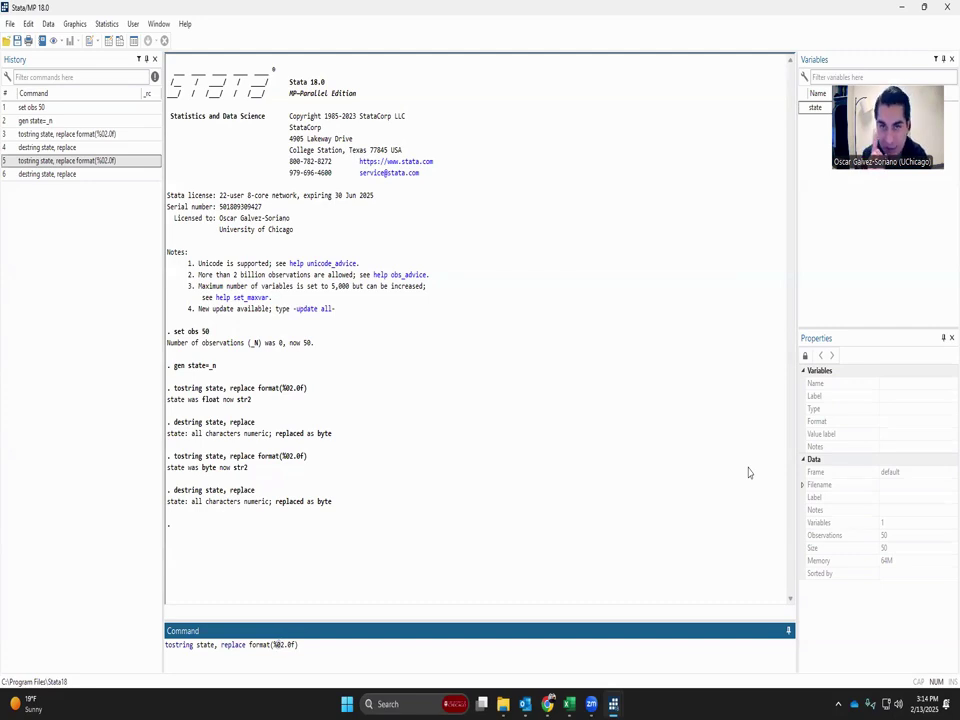
key("Right")
key("Right")
key("Right")
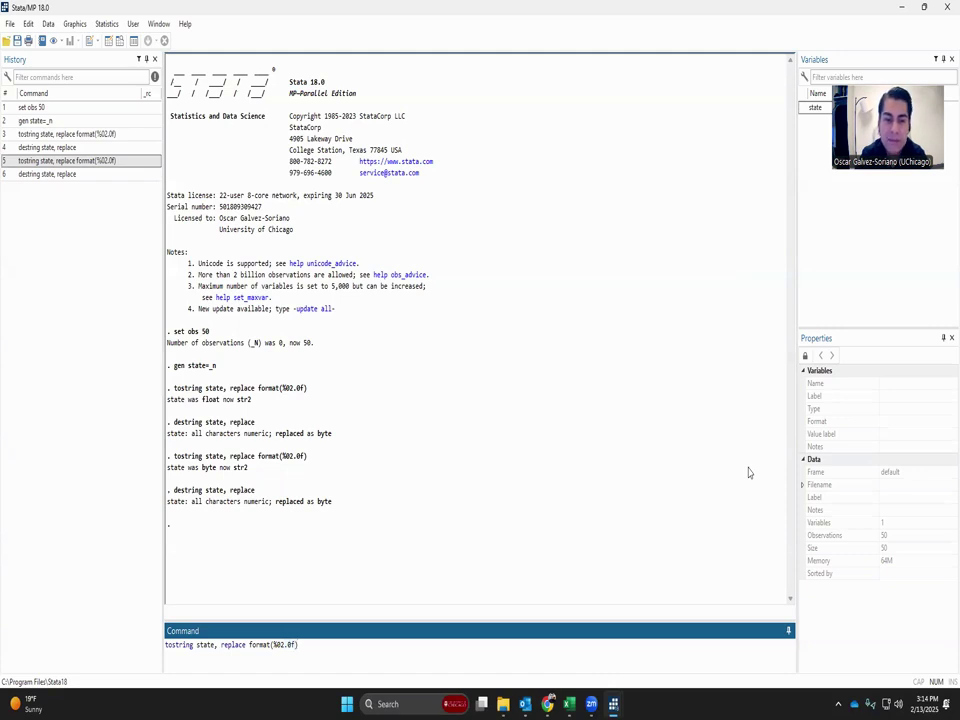
Run tostring state, replace format(%02.0f) to convert state to zero-padded strings, and switch to the Data Editor
key("Return")
key("alt+Tab")
Select the first nine values of the state variable to inspect their leading zeros
key("Up")
key("Up")
key("Up")
key("Up")
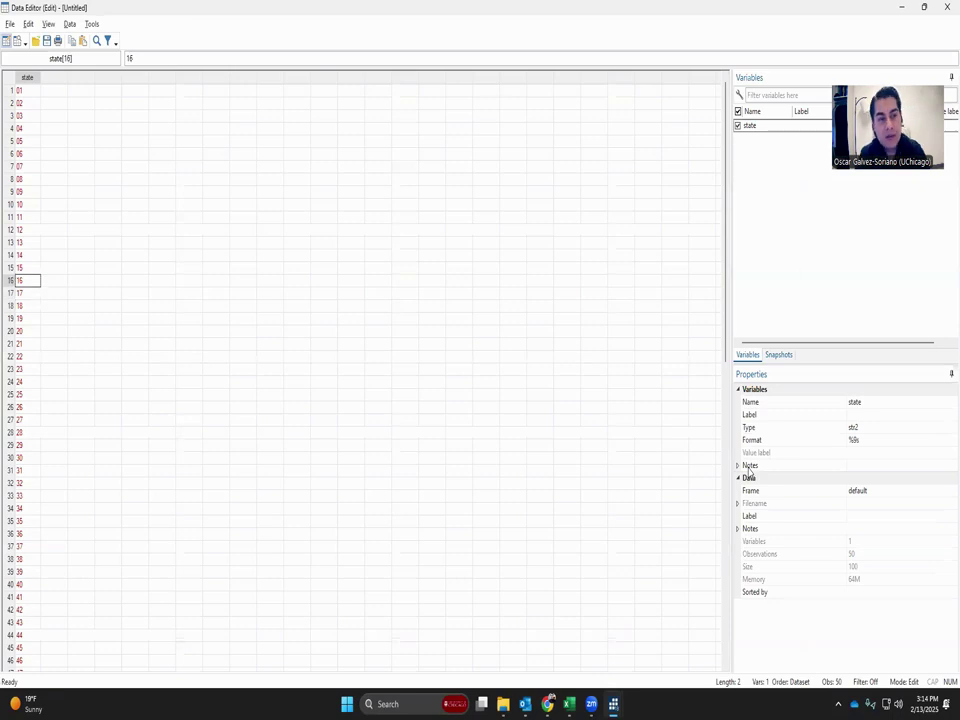
key("Up")
key("Up")
key("Up")
key("Up")
key("Up")
key("Up")
key("Up")
key("Up")
key("Up")
key("Up")
key("Up")
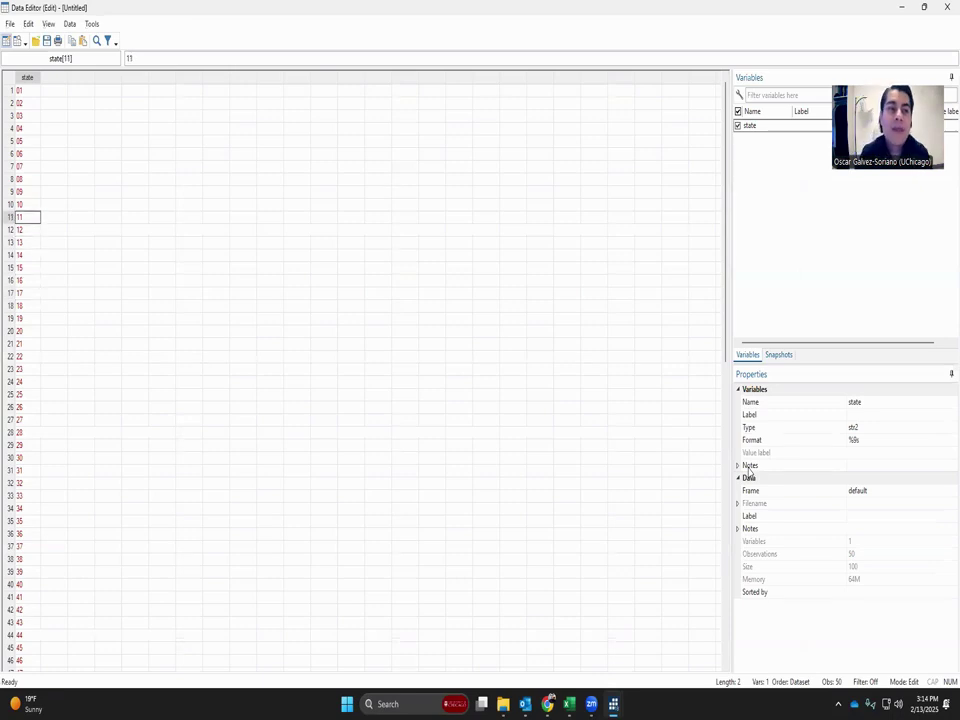
key("shift+Up")
key("shift+Down")
key("shift+Down")
key("shift+Down")
key("shift+Down")
key("shift+Down")
key("shift+Down")
key("shift+Down")
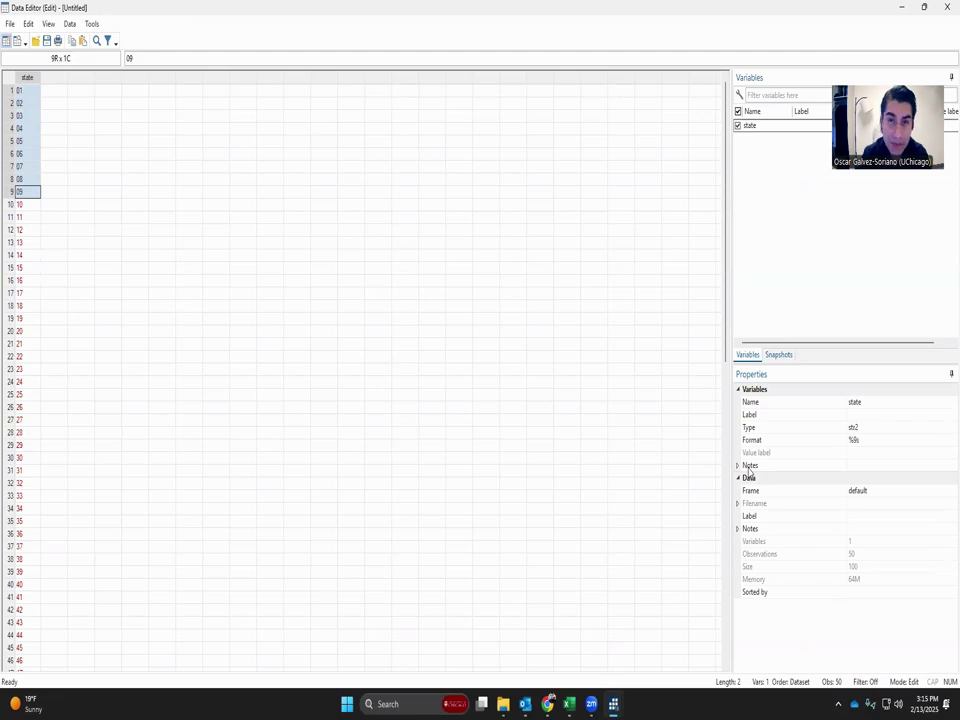
Return to the main Stata window and rerun destring state, replace to make the variable numeric again
key("alt+Tab")
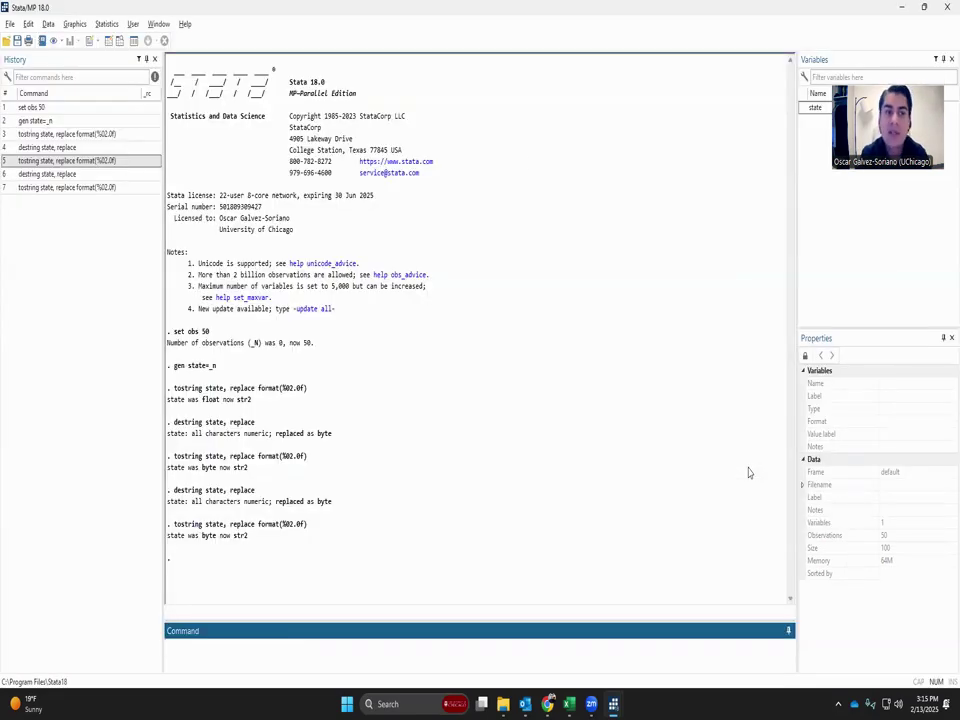
left_click(52, 175)
double_click(55, 176)
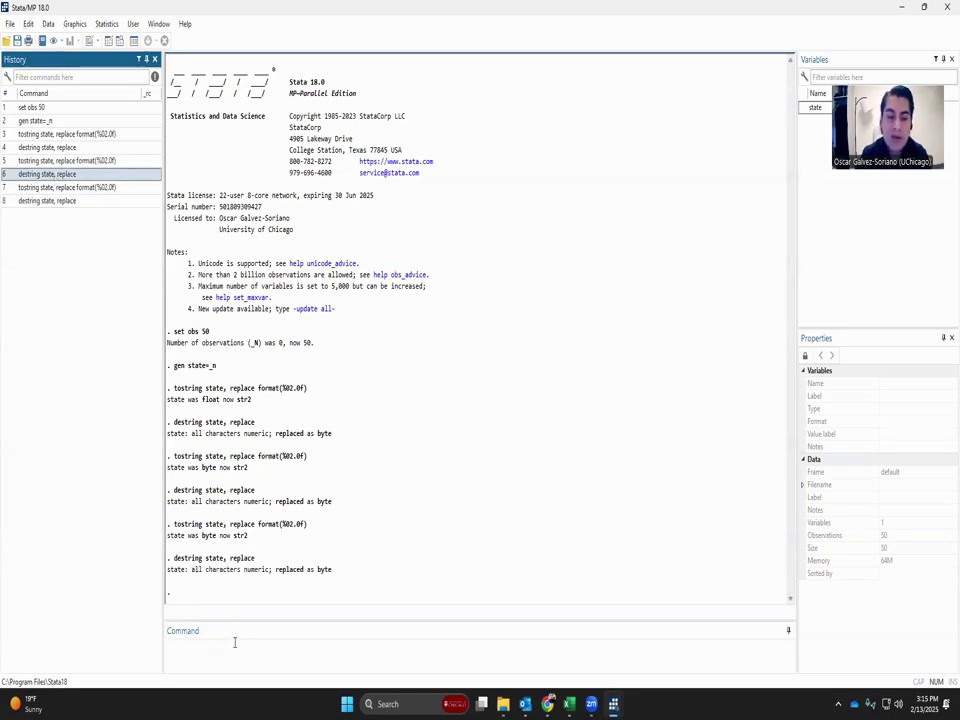
Run tostring state, replace format(%03.0f) to pad the codes to three digits, and check them in the Data Editor
left_click(55, 187)
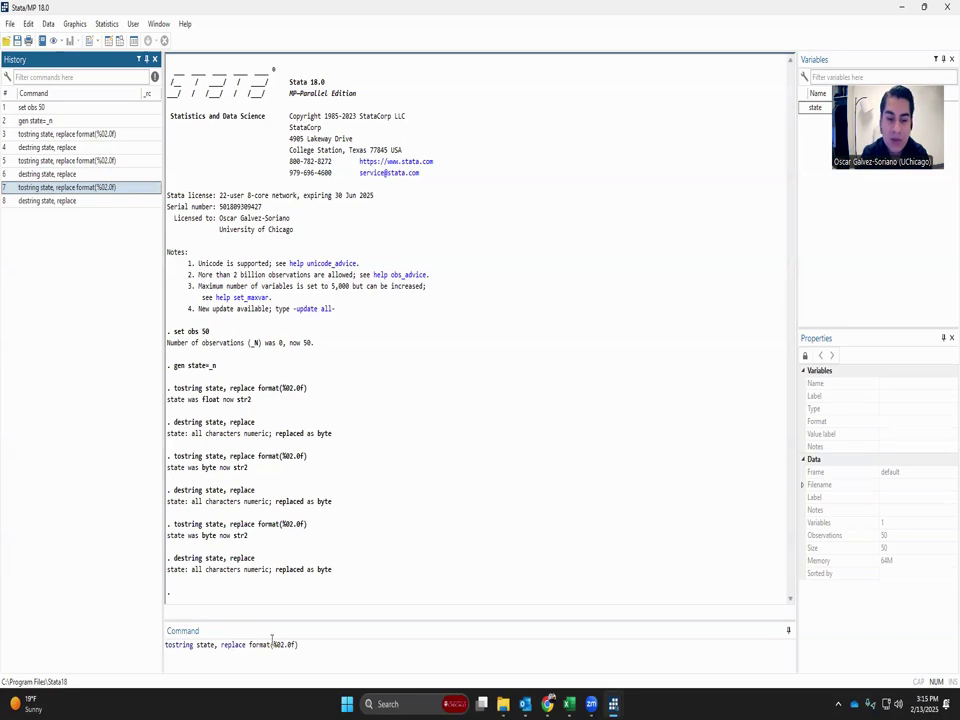
left_click(278, 645)
key("Delete")
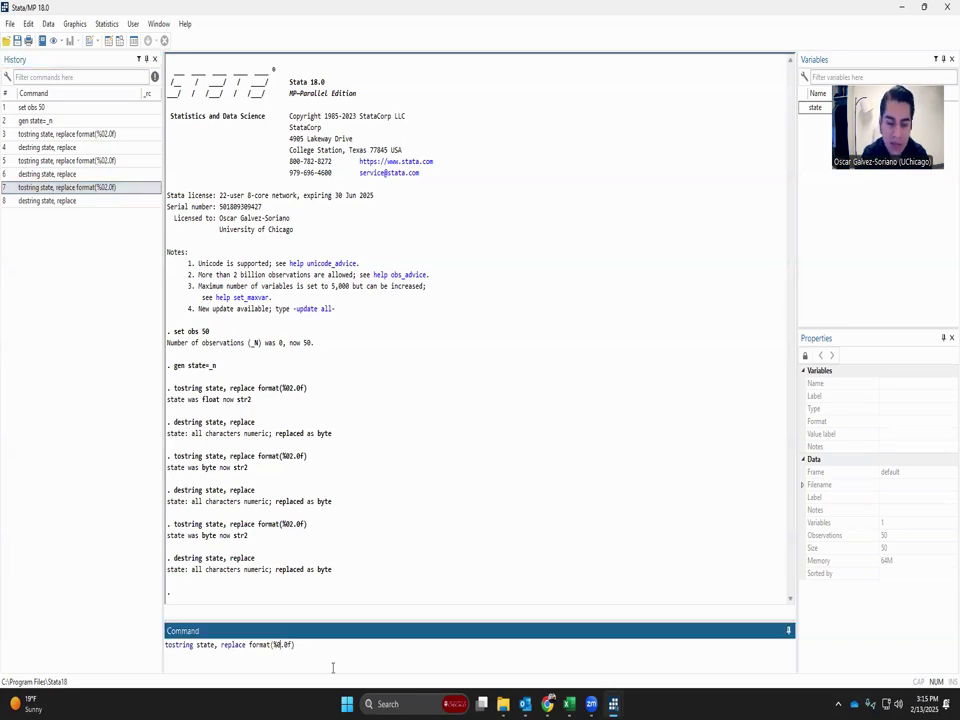
type("3")
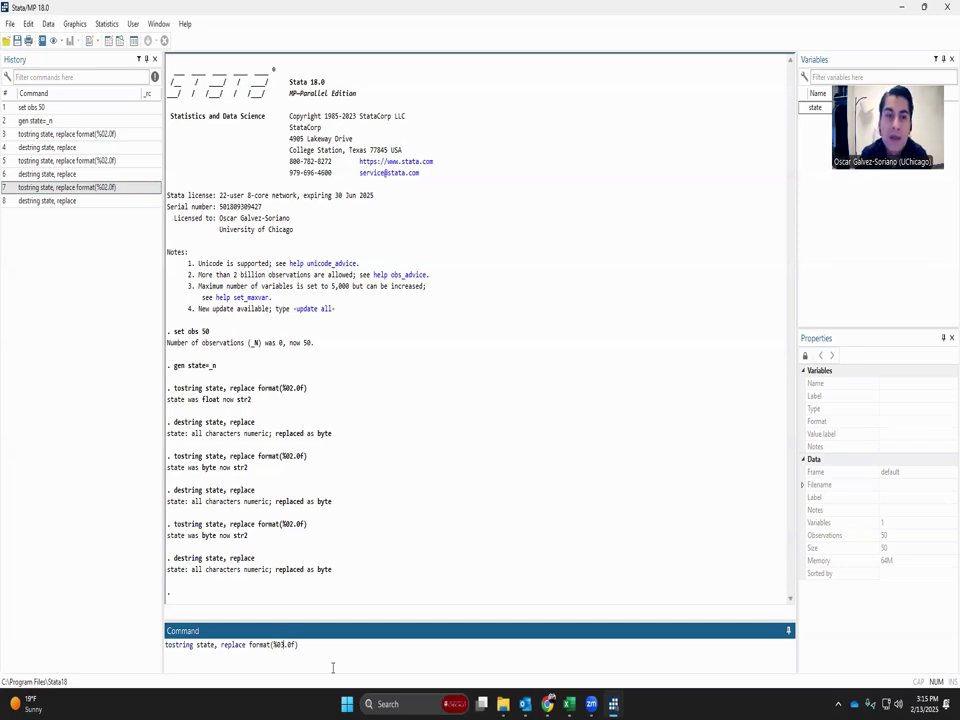
key("Return")
key("alt+Tab")
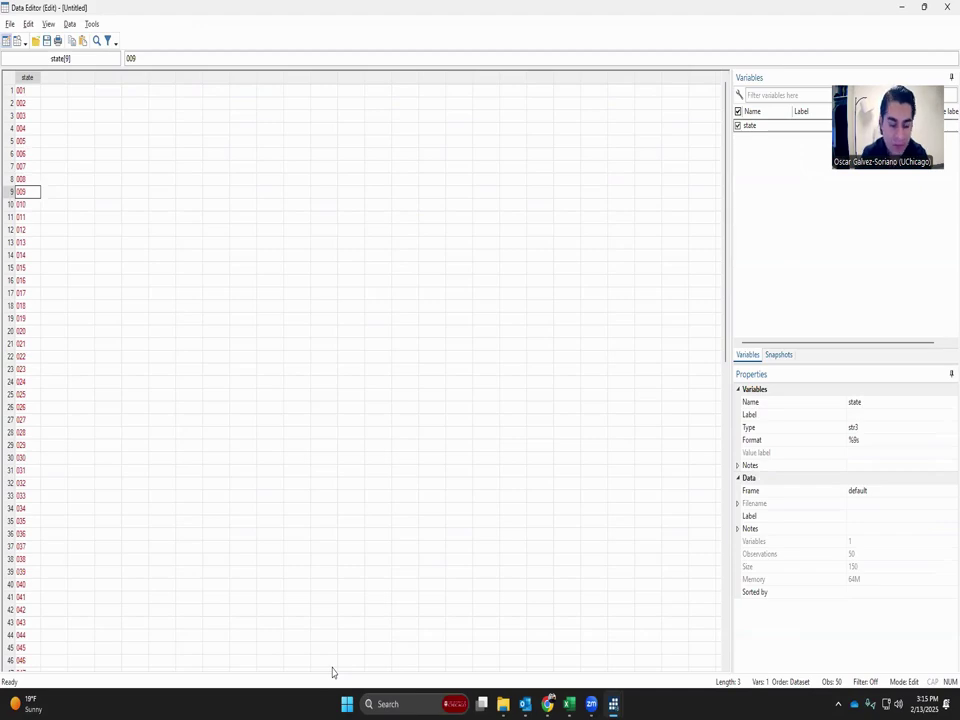
Convert the three-digit state strings back to numeric by rerunning destring state, replace in the main Stata window
key("alt+Tab")
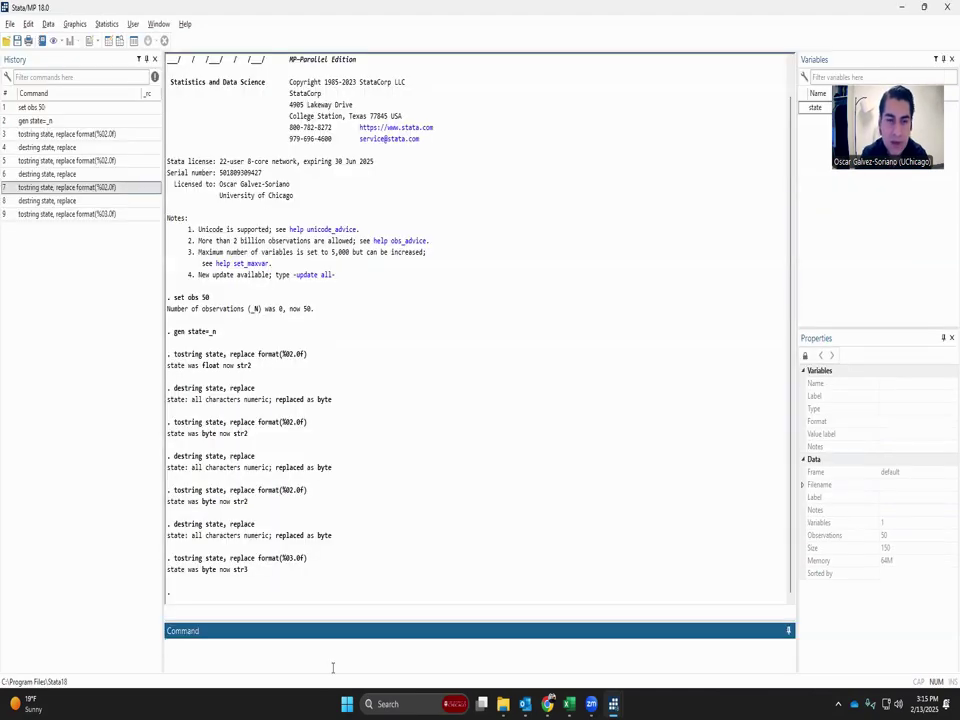
left_click(70, 201)
double_click(90, 203)
Rerun tostring state, replace format(%02.0f) to restore two-digit state codes, and leave the main Stata window
left_click(83, 177)
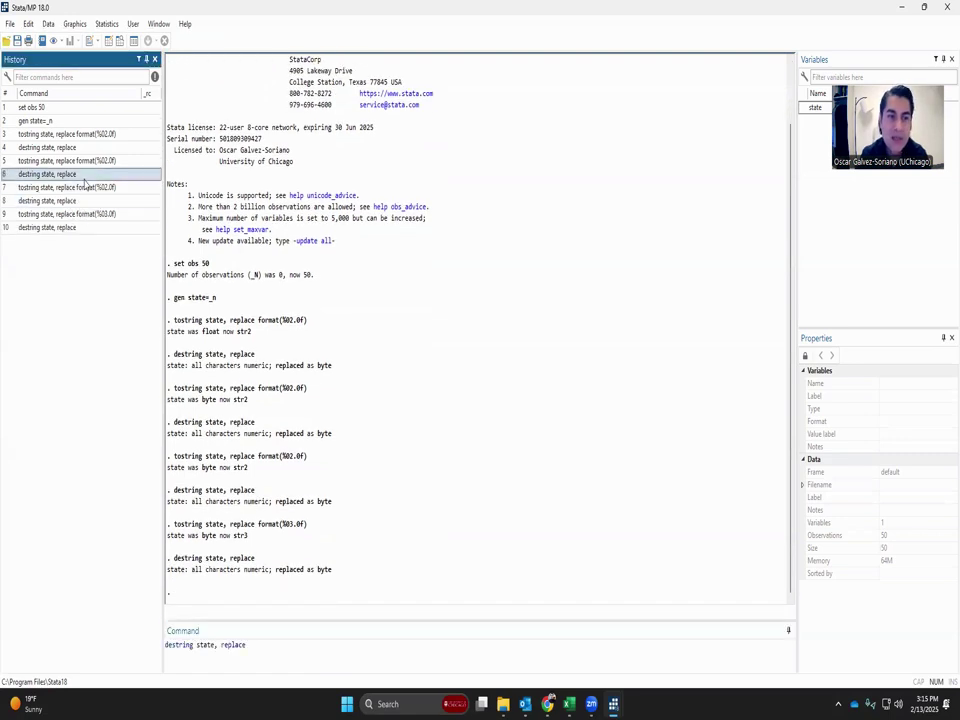
double_click(89, 186)
key("alt+Tab")
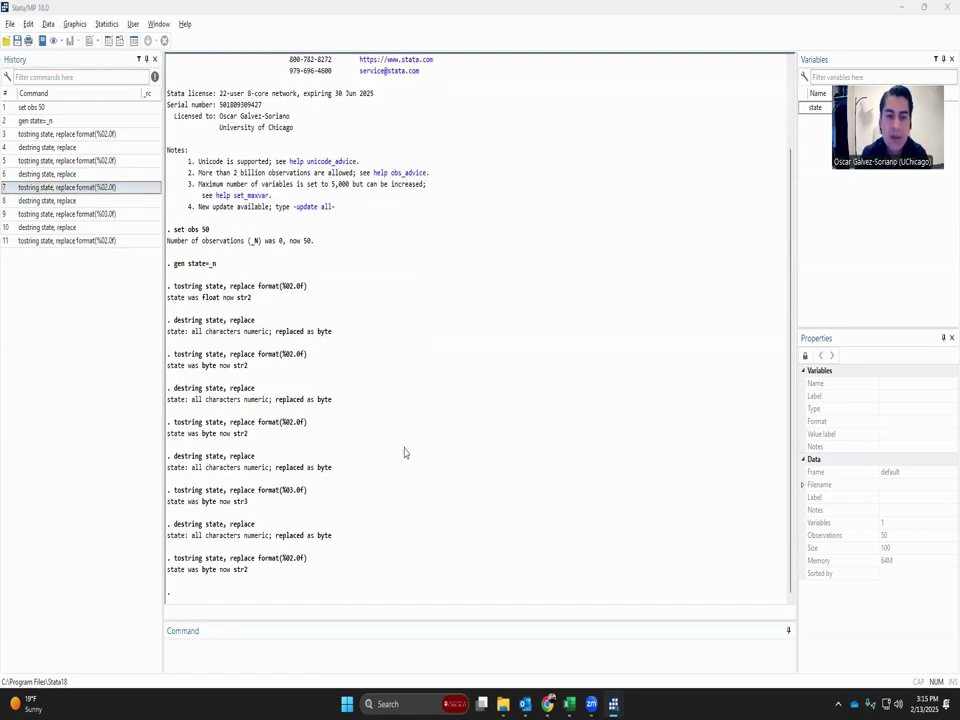